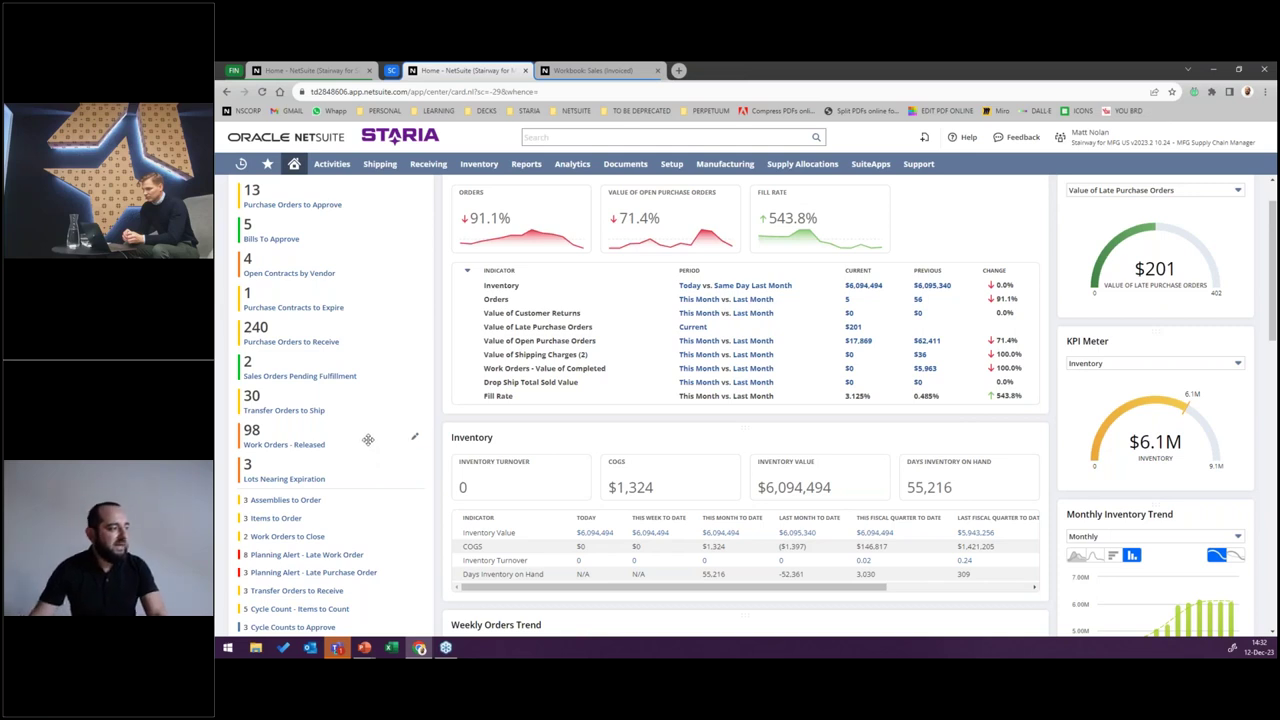
Step: Switch from the Home dashboard to the Sales (Invoiced) workbook that is already open
scroll(360, 436, up, 1)
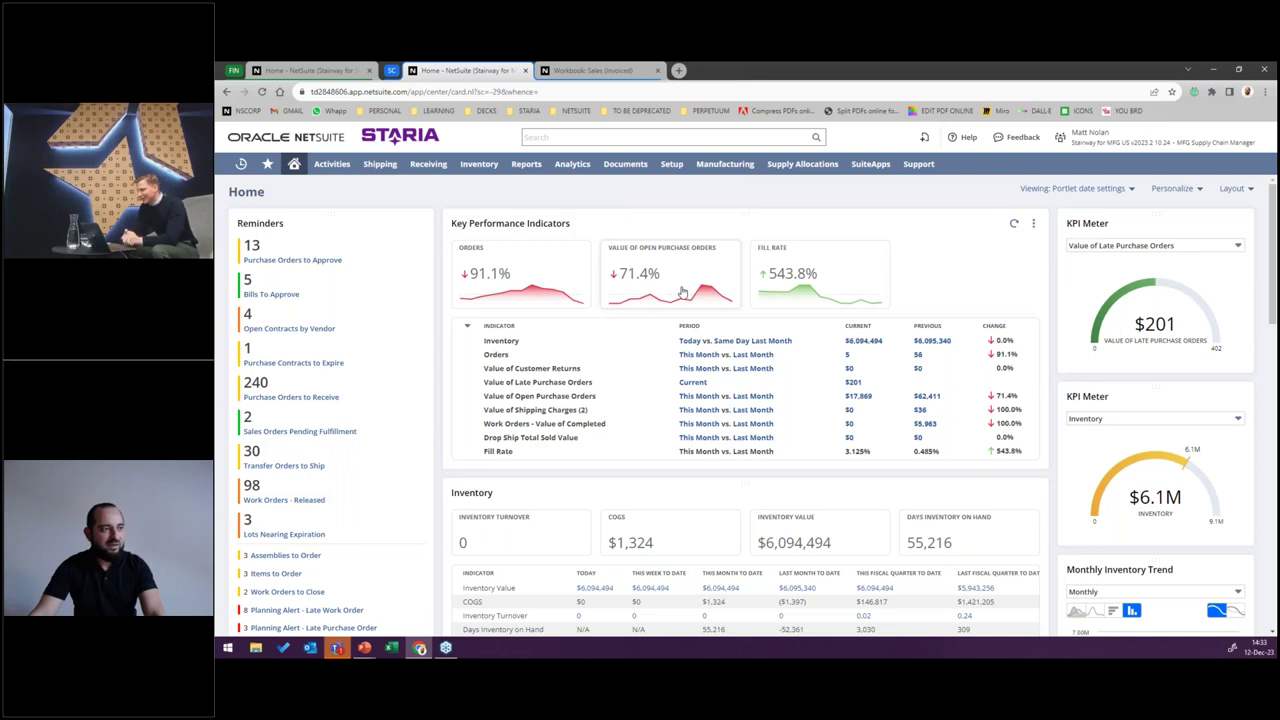
click(579, 74)
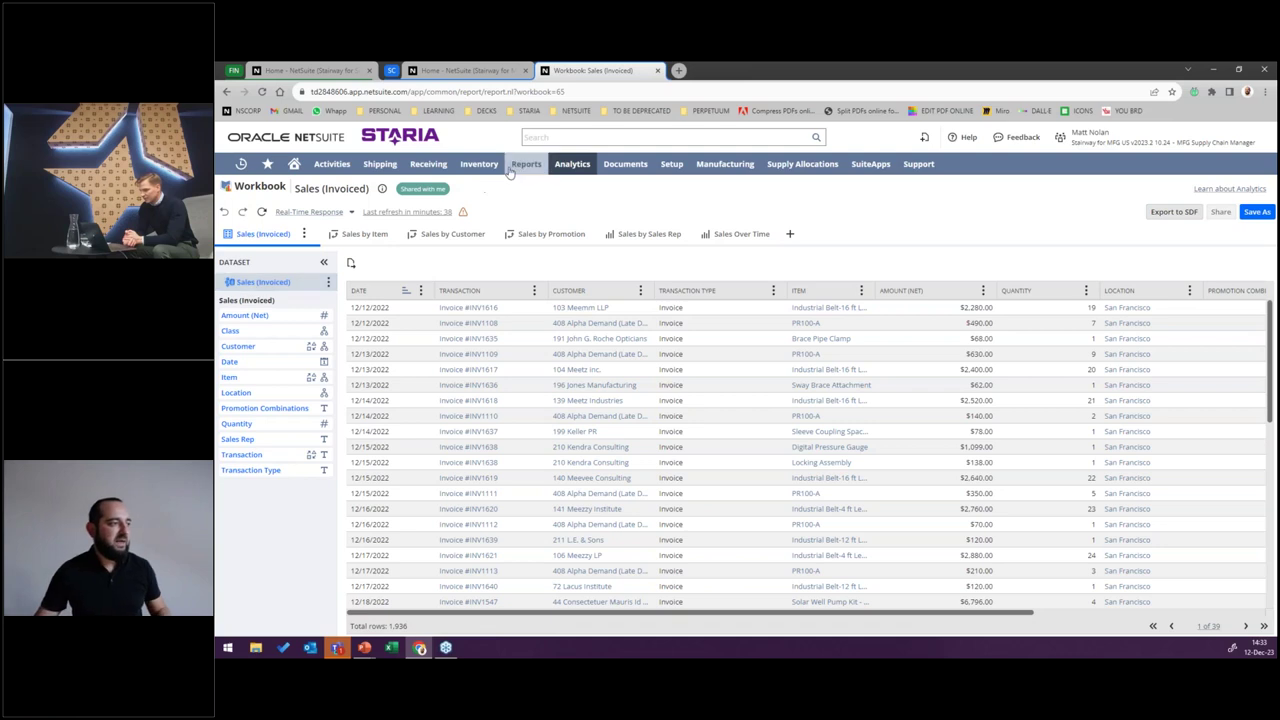
mouse_move(526, 164)
mouse_move(565, 430)
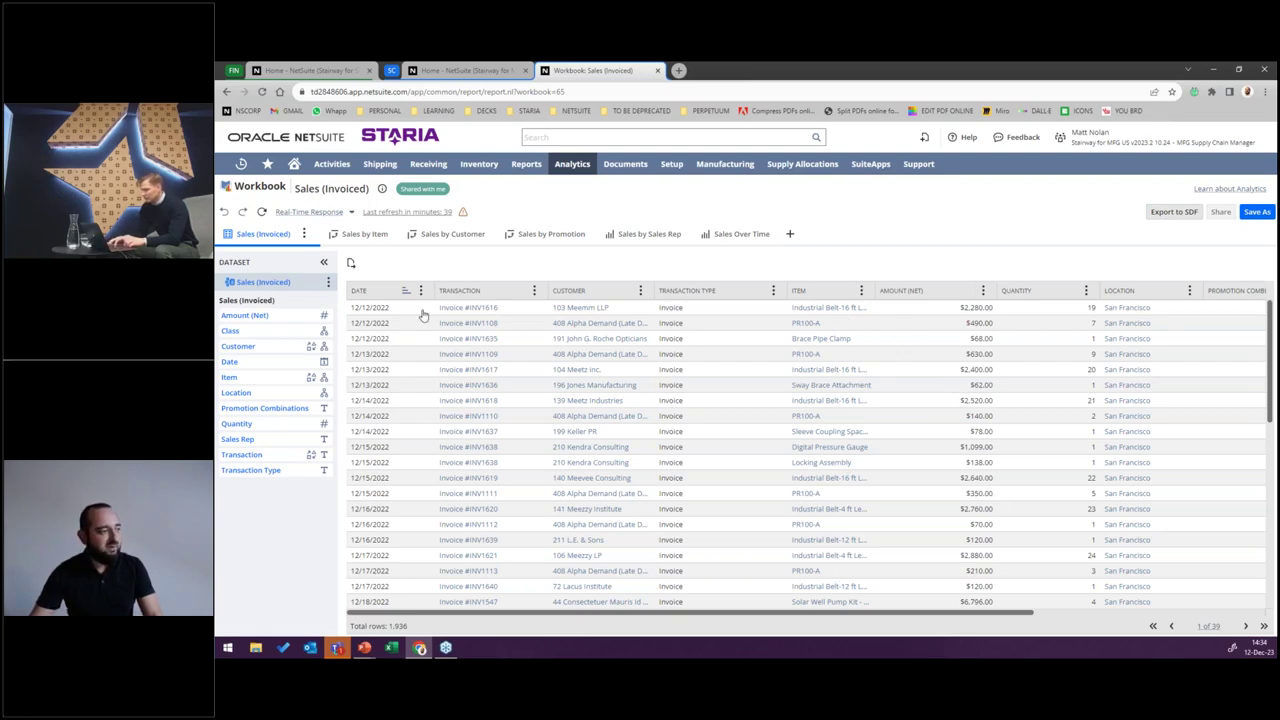
Step: Open the workbook's Sales by Item pivot and examine the SAF200 invoice amounts in different currencies for San Francisco
click(365, 234)
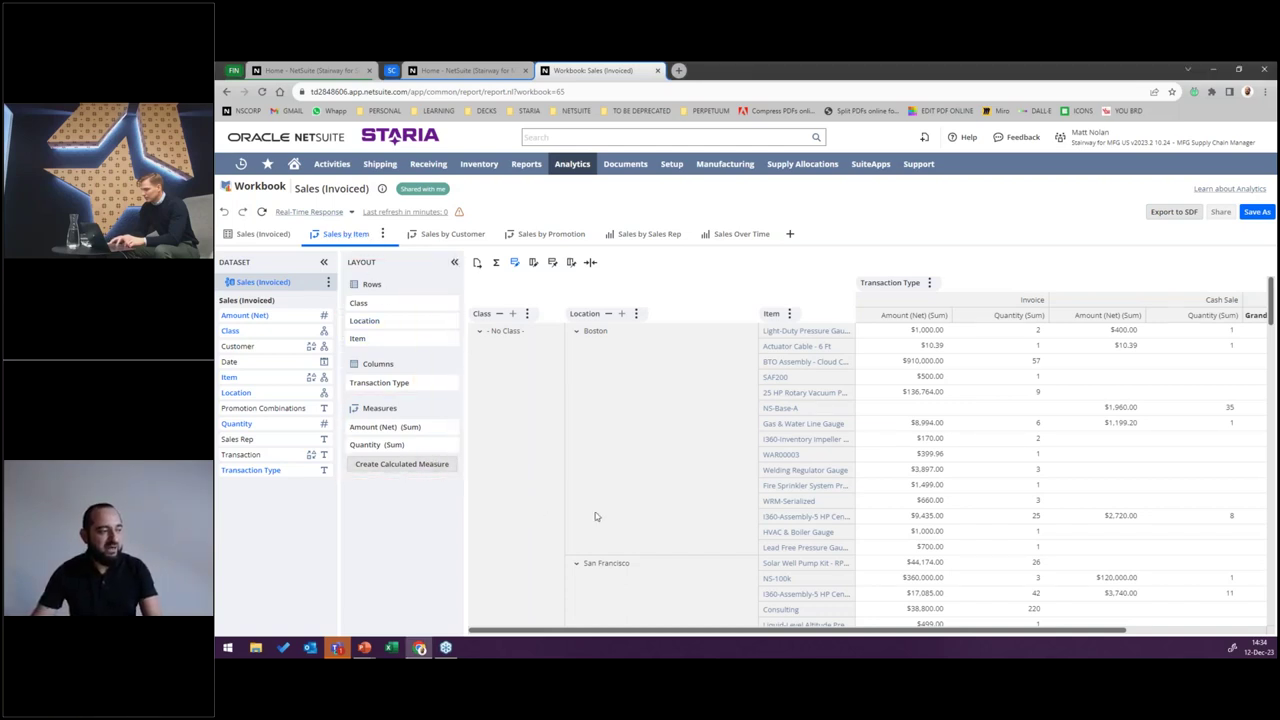
scroll(890, 522, down, 2)
scroll(903, 518, up, 3)
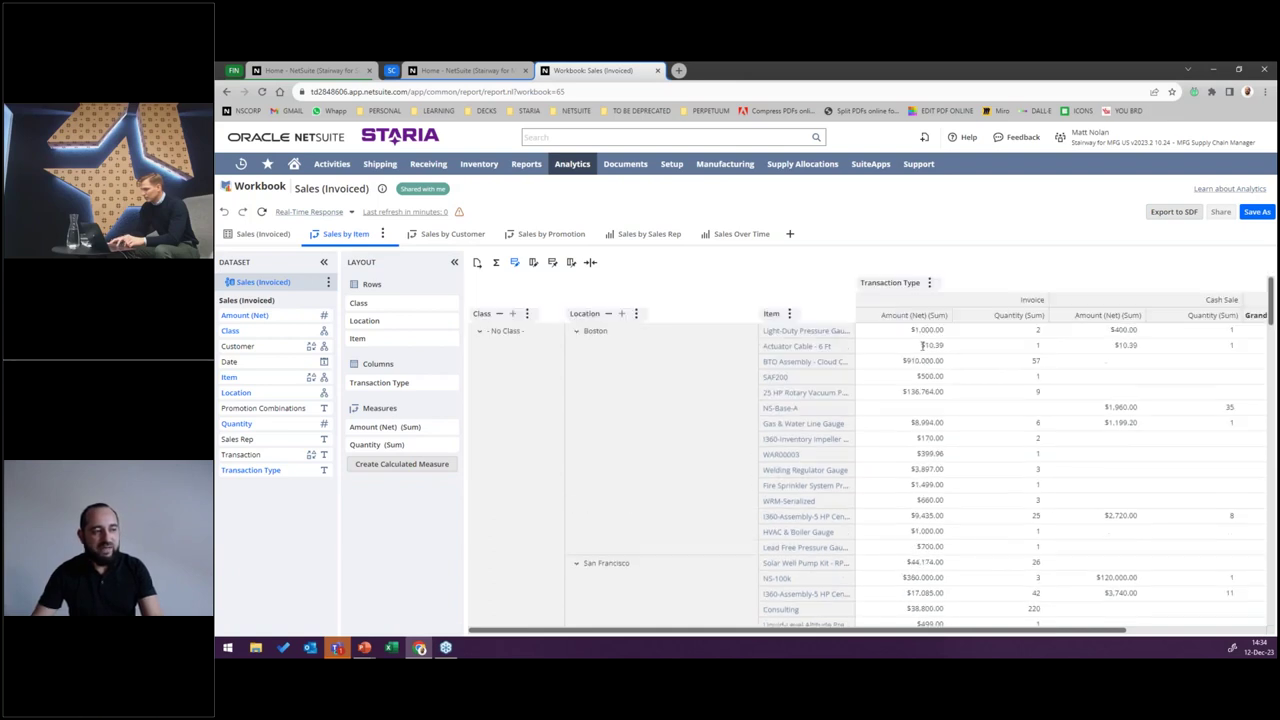
scroll(903, 518, down, 3)
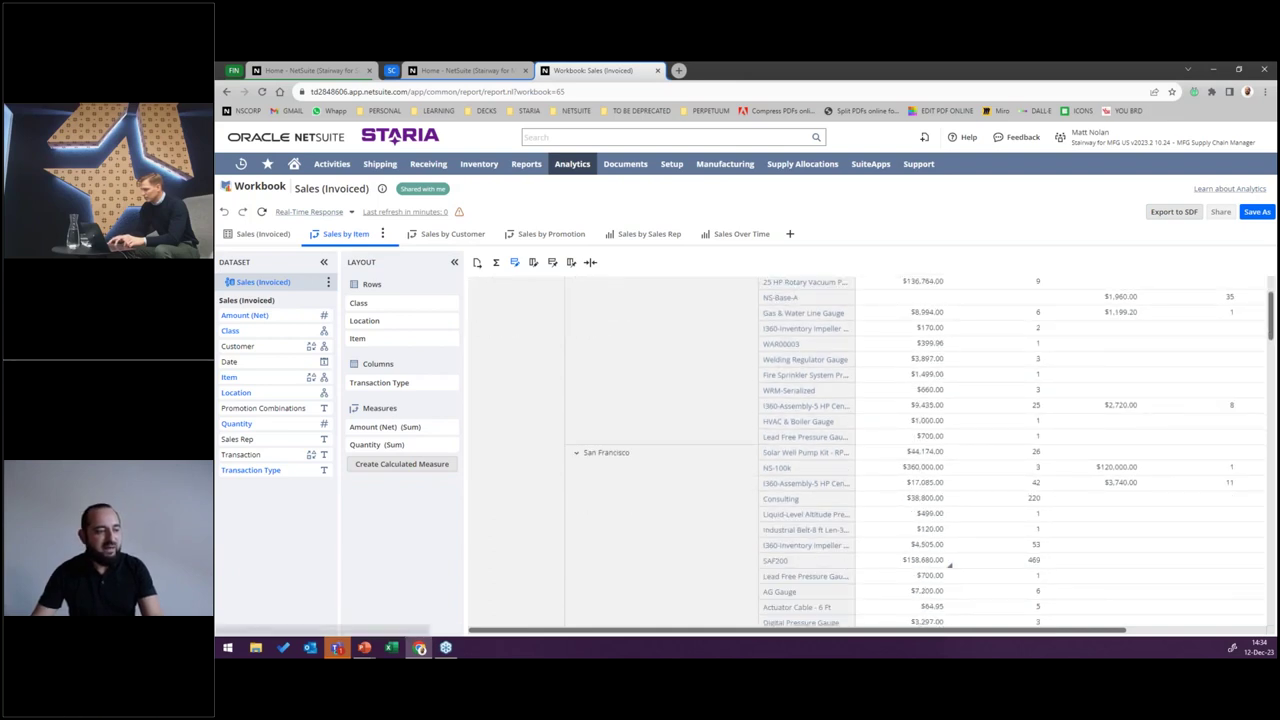
click(950, 567)
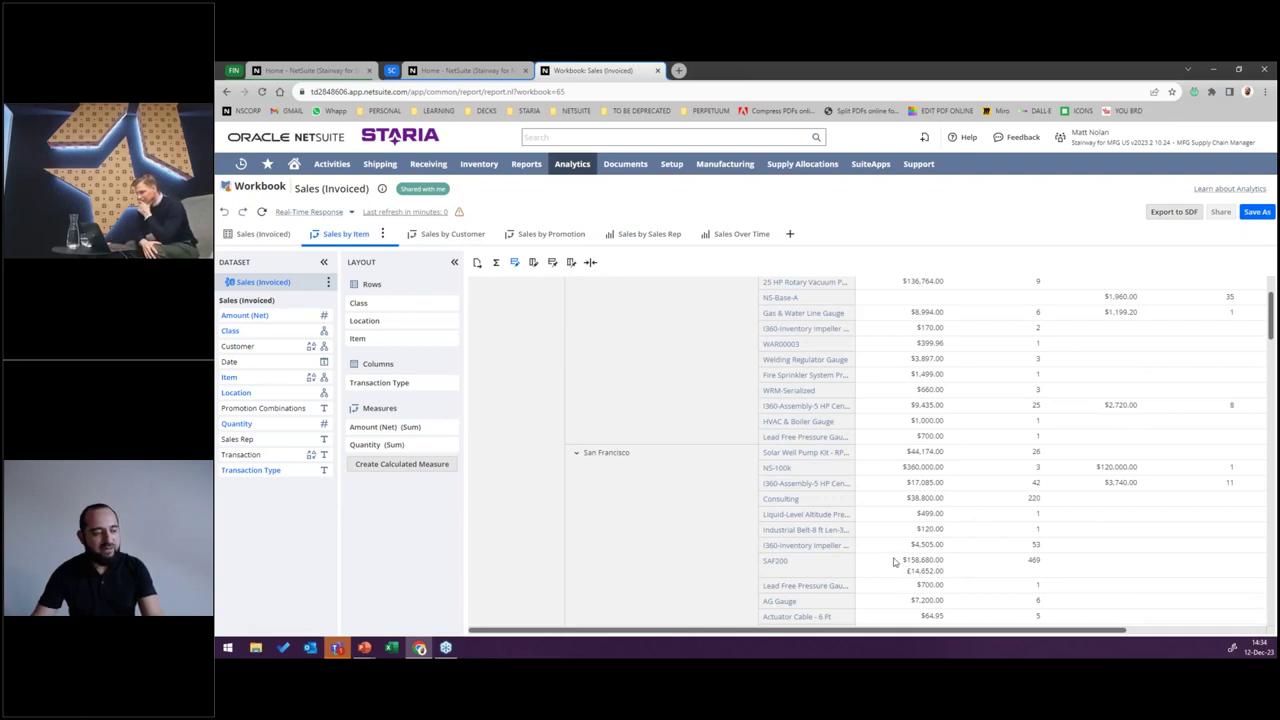
drag(892, 562, 930, 560)
click(907, 573)
double_click(907, 573)
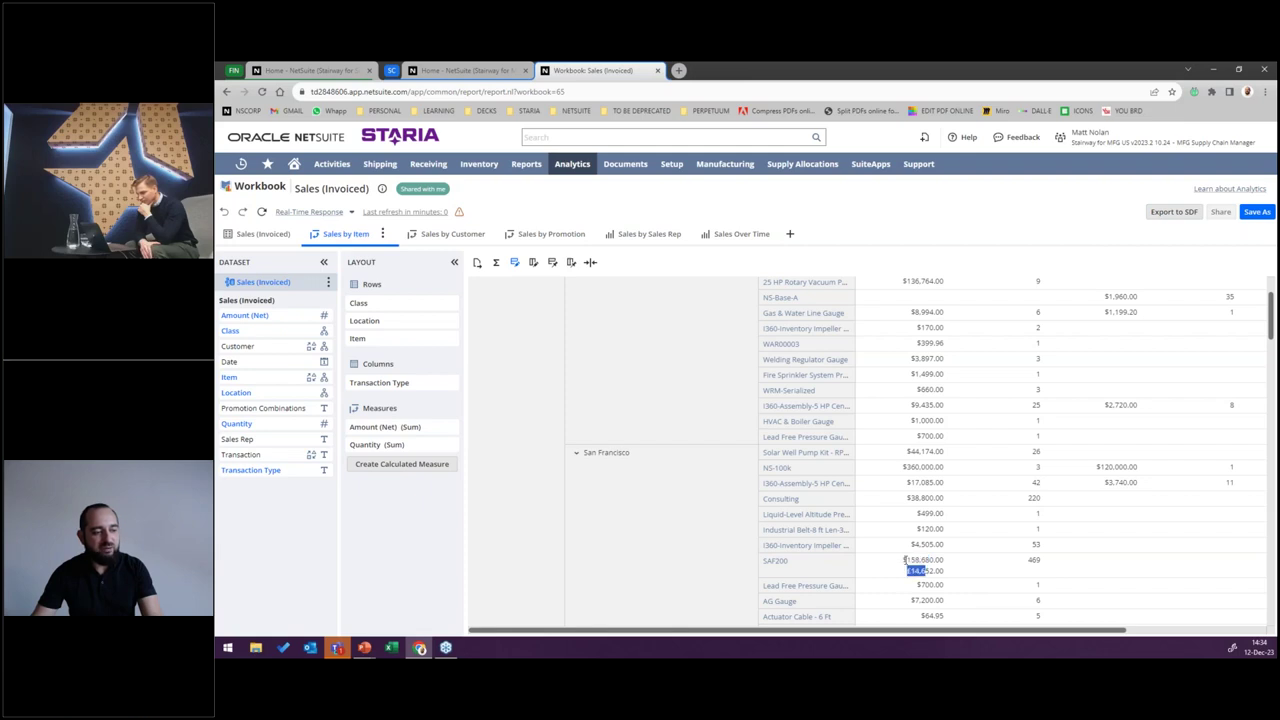
click(925, 567)
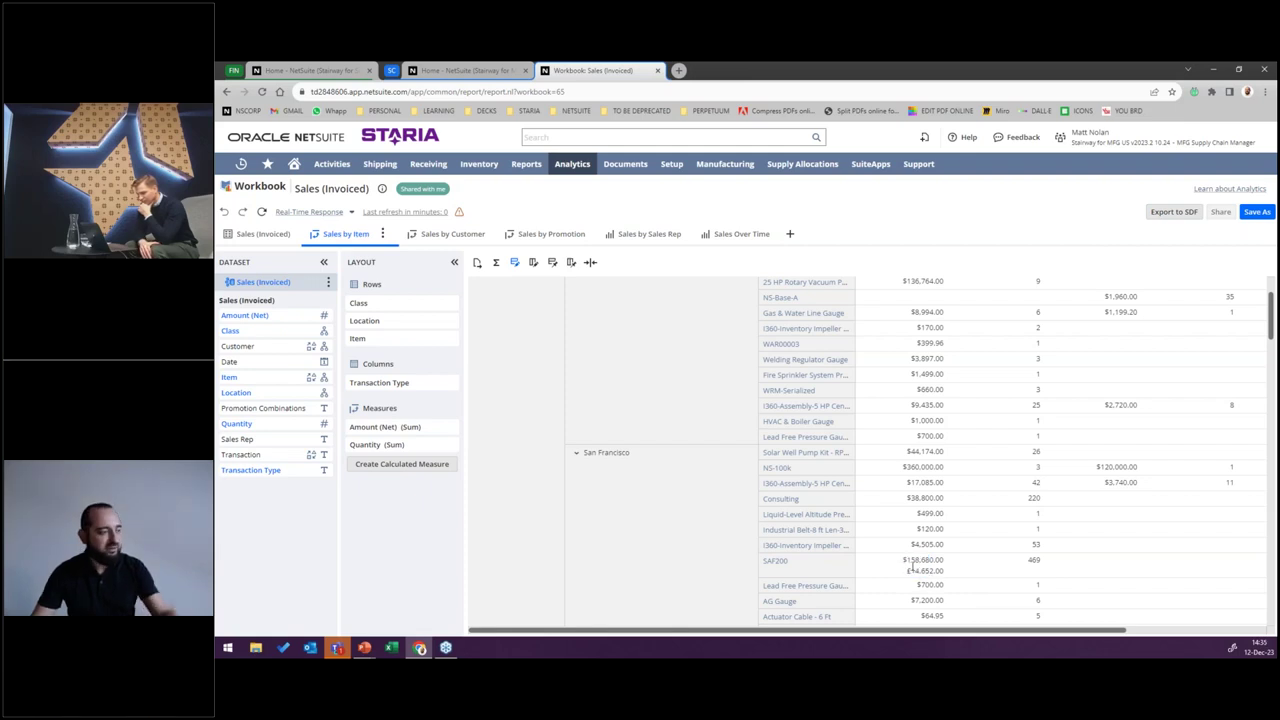
scroll(950, 577, up, 2)
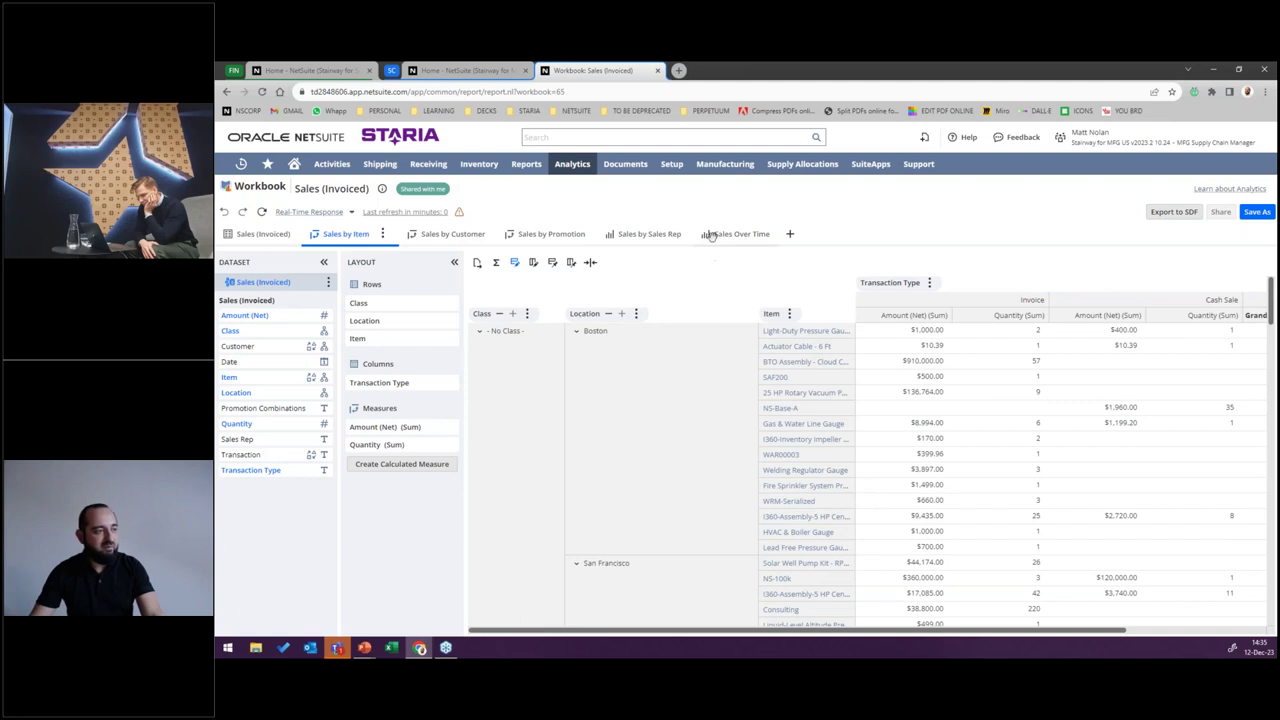
Step: Convert the Sales by Sales Rep chart's Amount (Net) measure to Vietnamese Dong, using a past exchange date not anchored to today
click(662, 240)
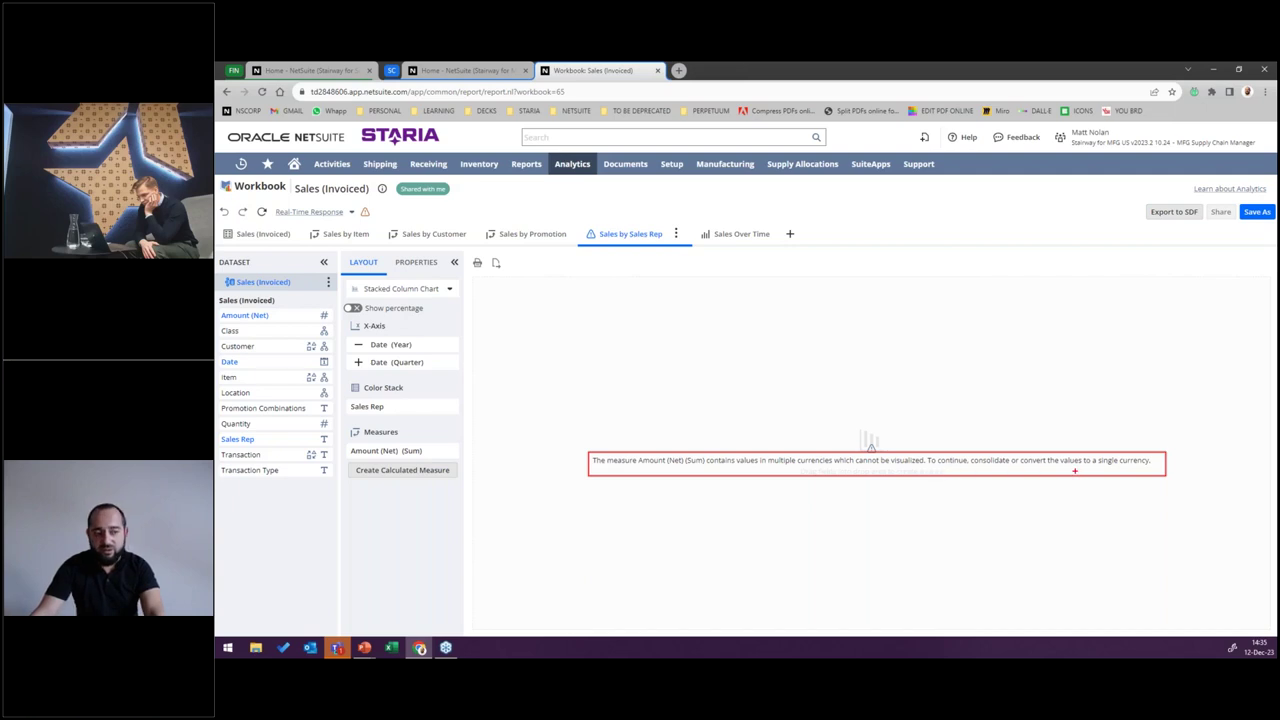
drag(1022, 462, 1149, 462)
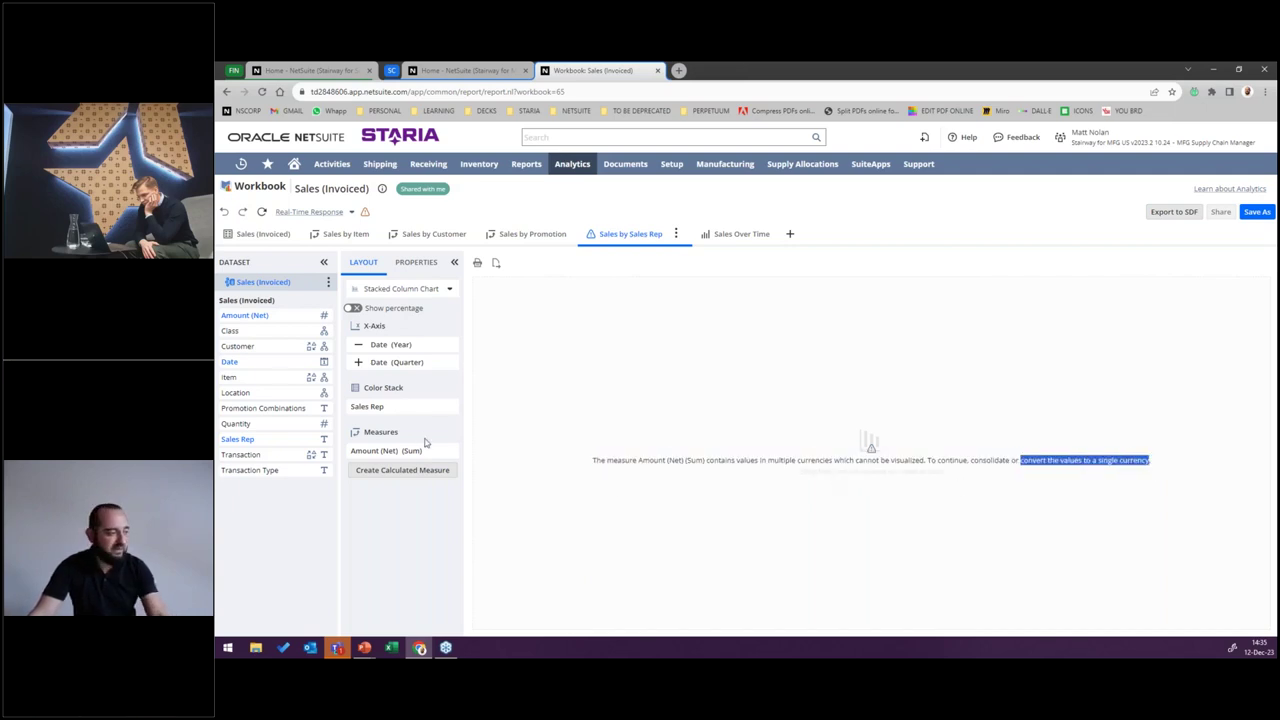
click(450, 451)
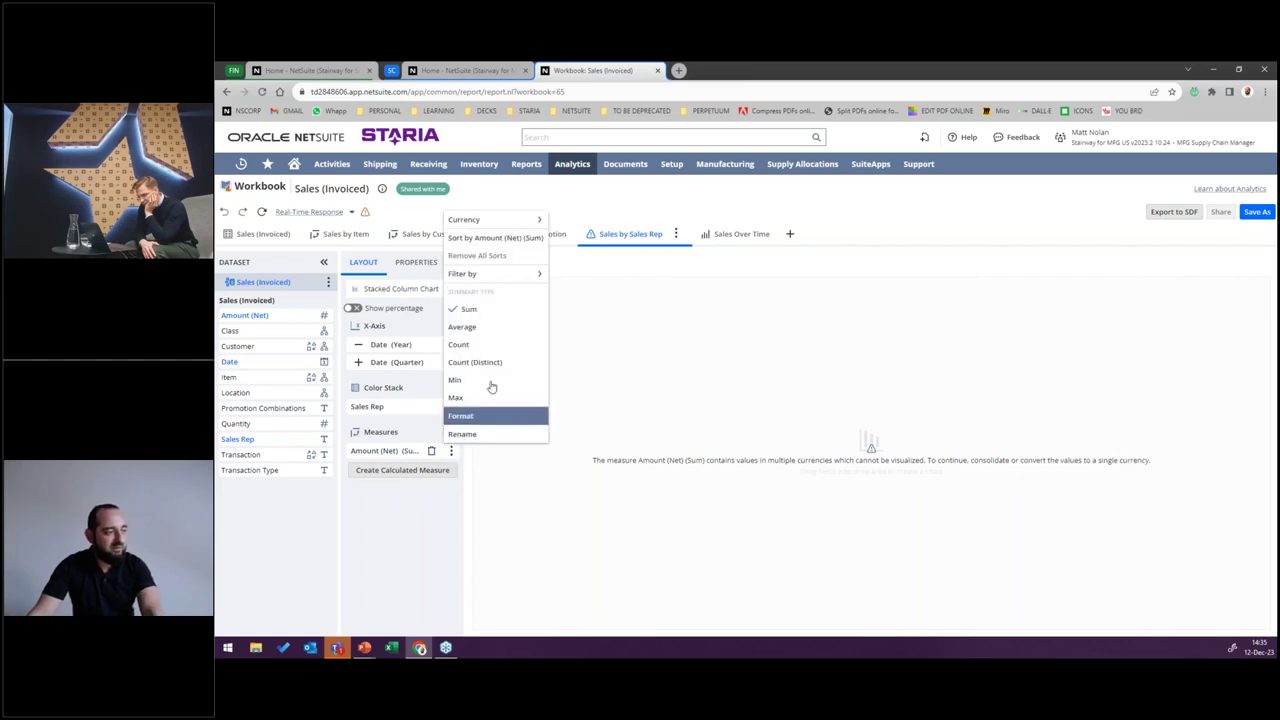
mouse_move(520, 229)
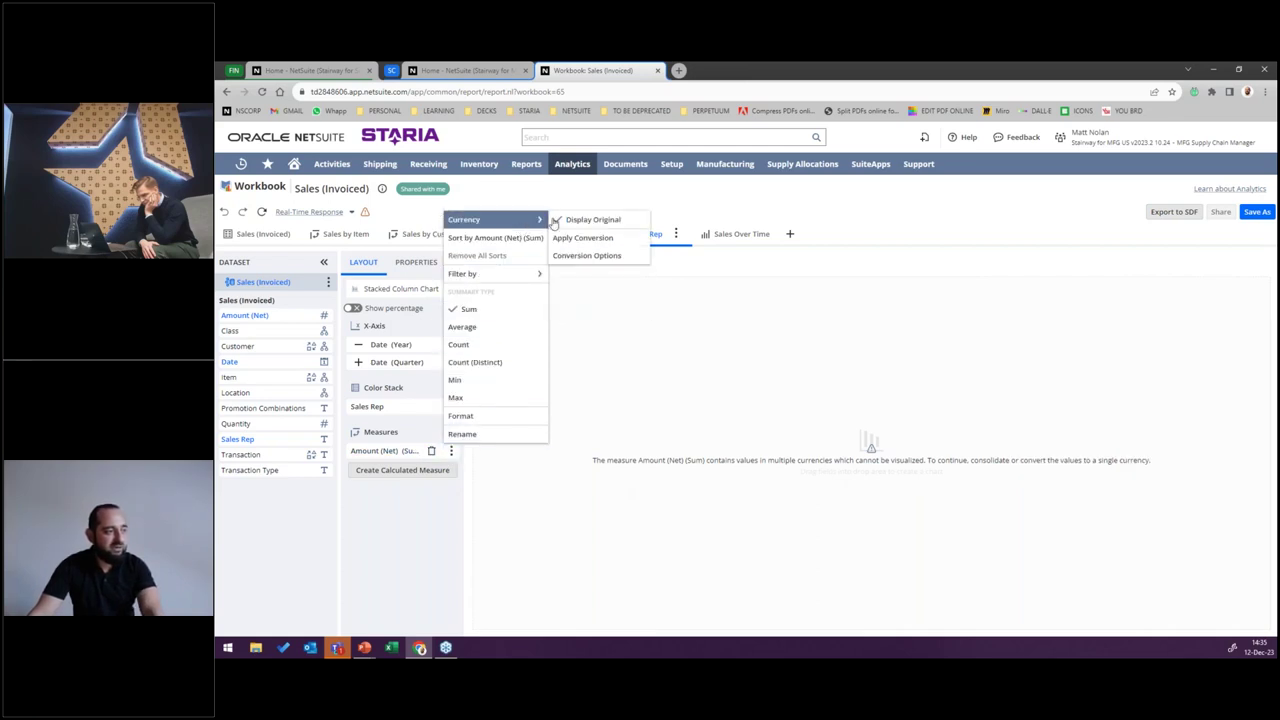
click(585, 255)
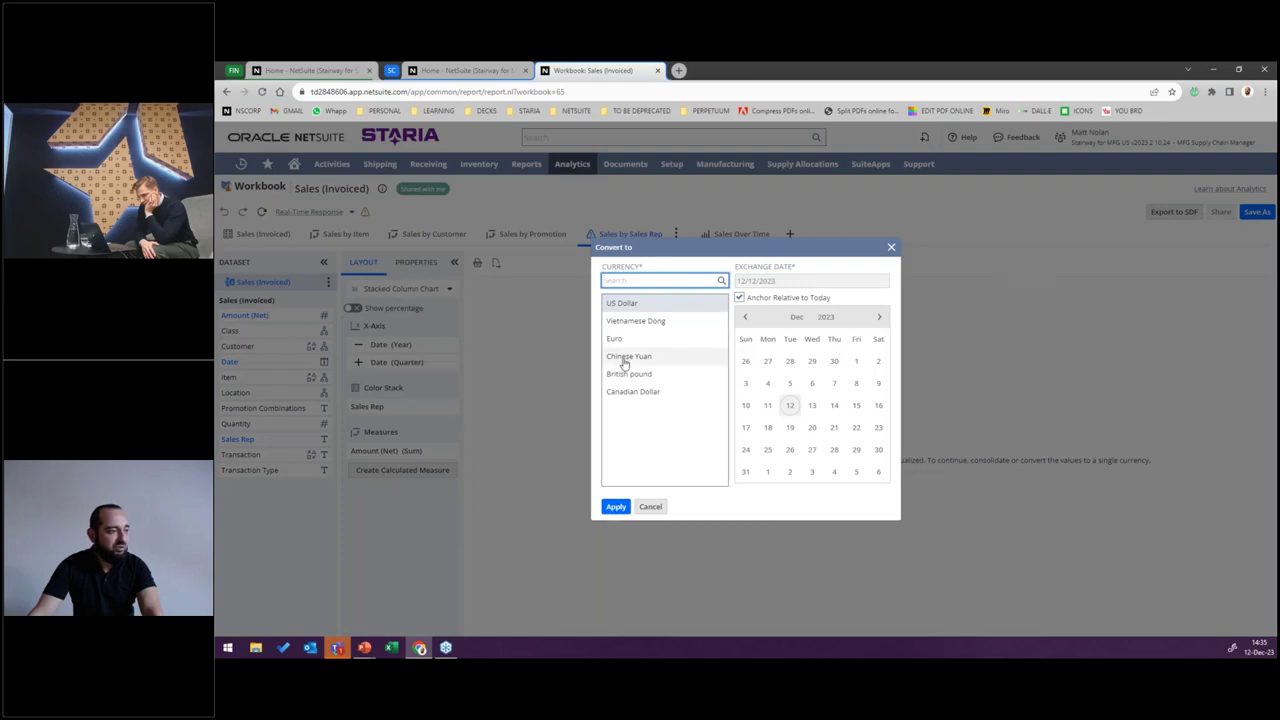
click(646, 321)
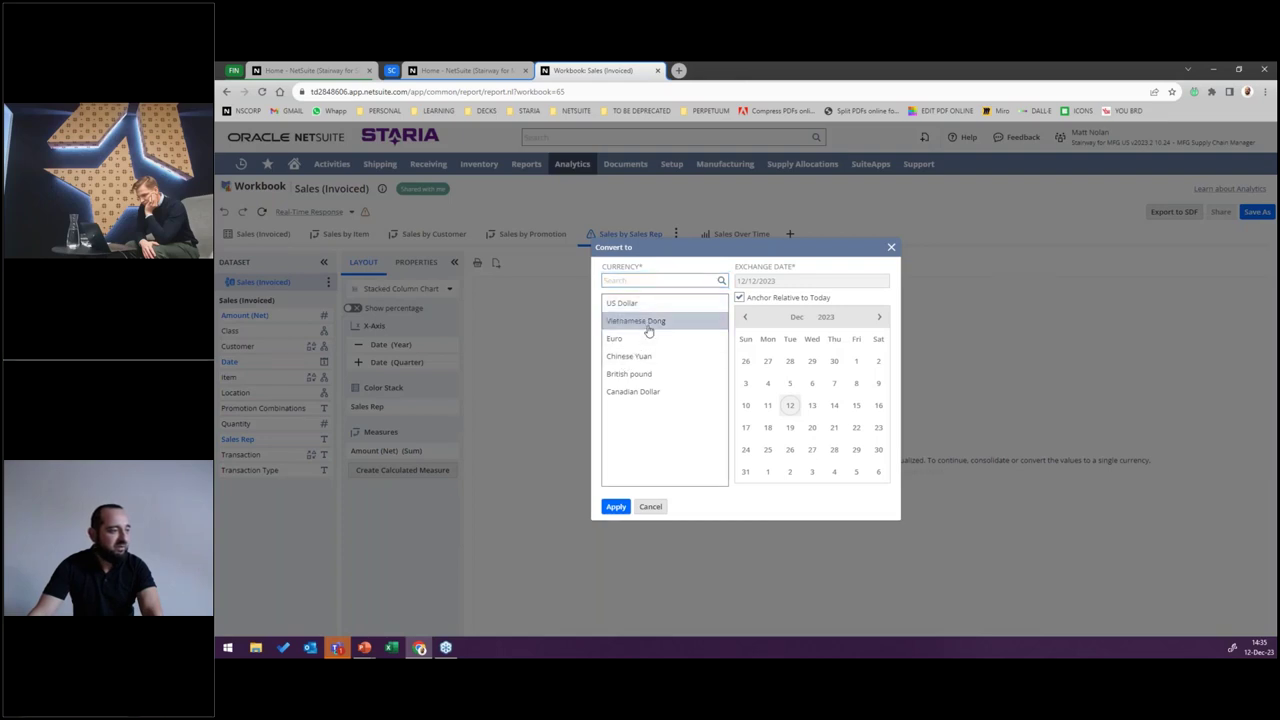
click(739, 299)
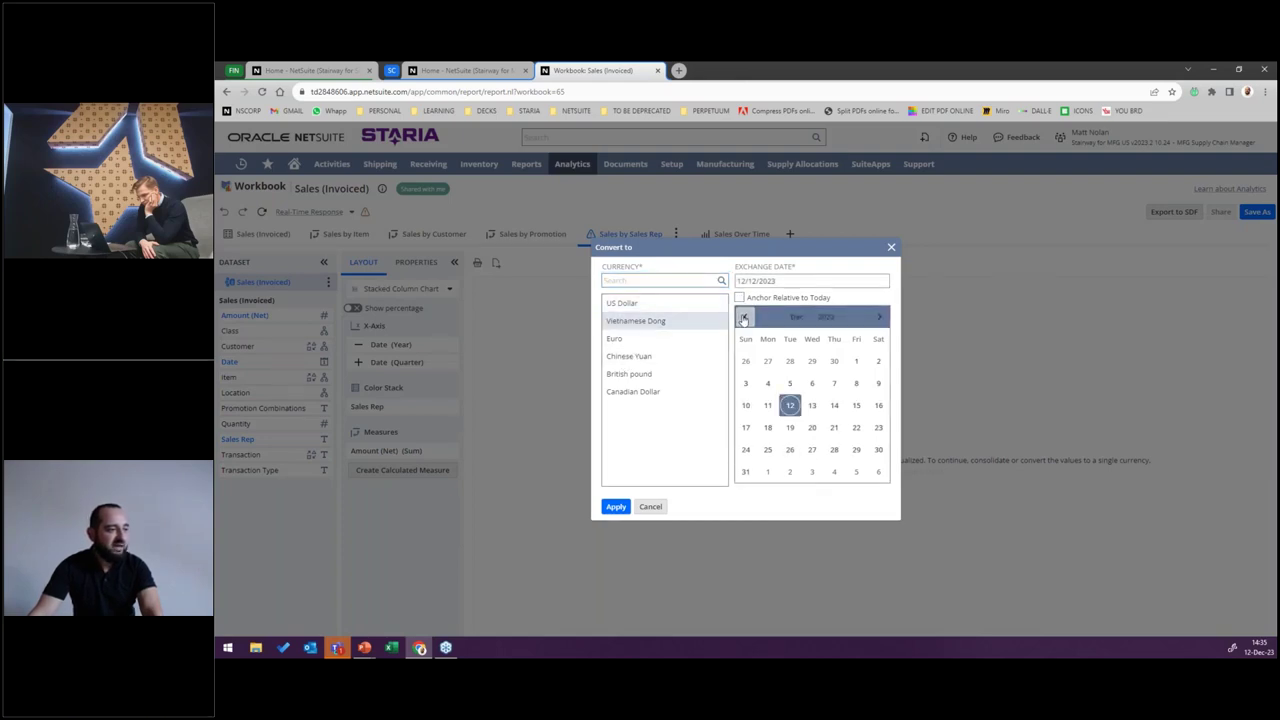
click(745, 316)
click(745, 385)
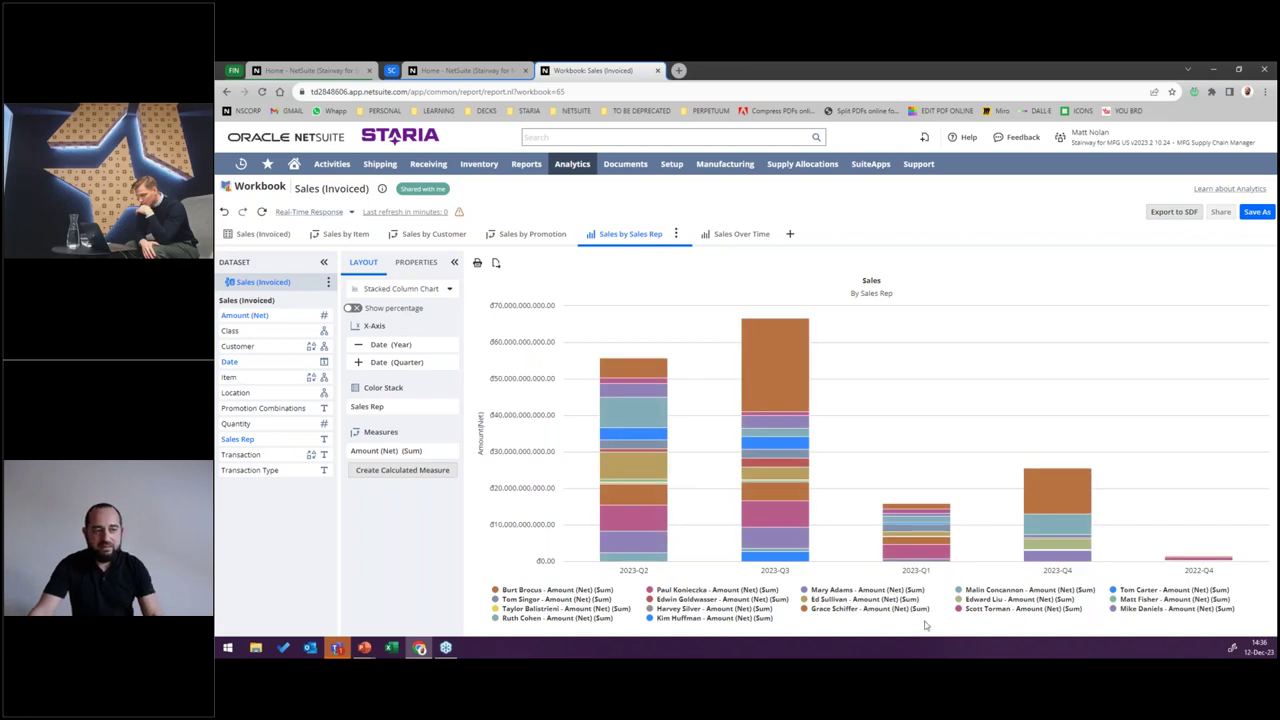
Step: Save the shared workbook as a new copy, keeping the name Sales (Invoiced)
click(1264, 212)
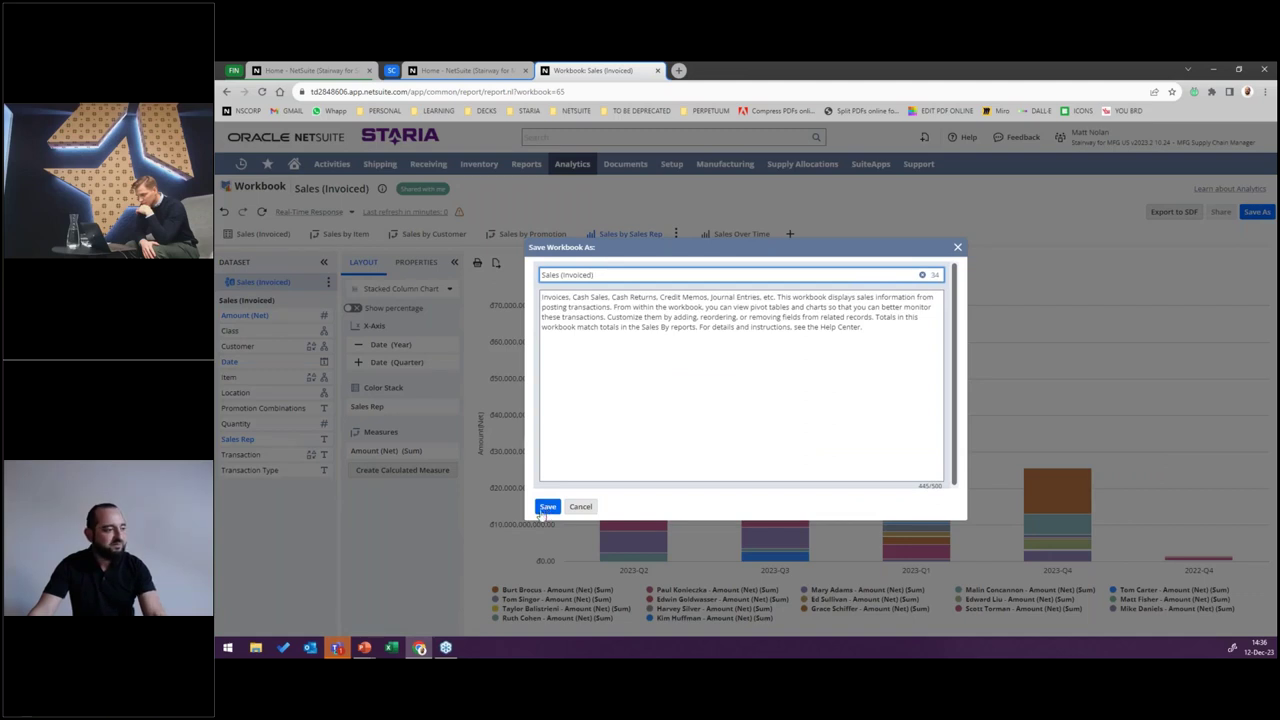
click(545, 510)
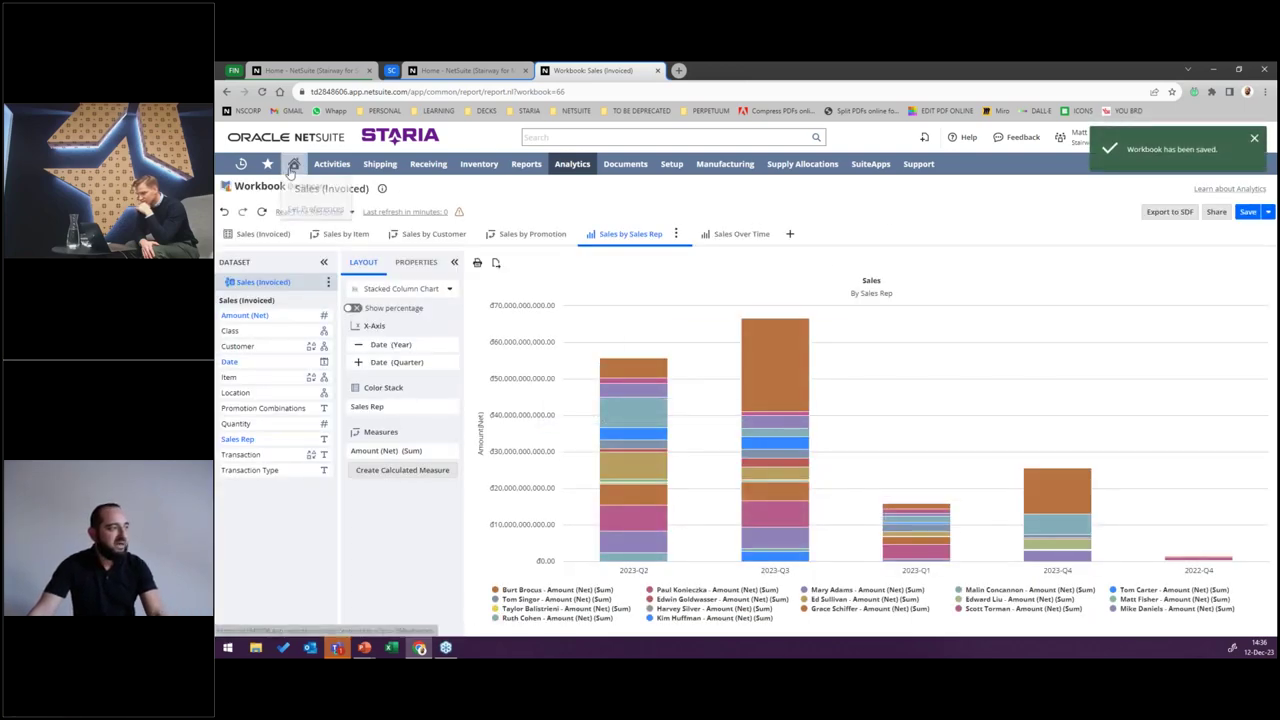
Step: Open the Home dashboard in a new browser tab and add an Analytics portlet to it
click(293, 166)
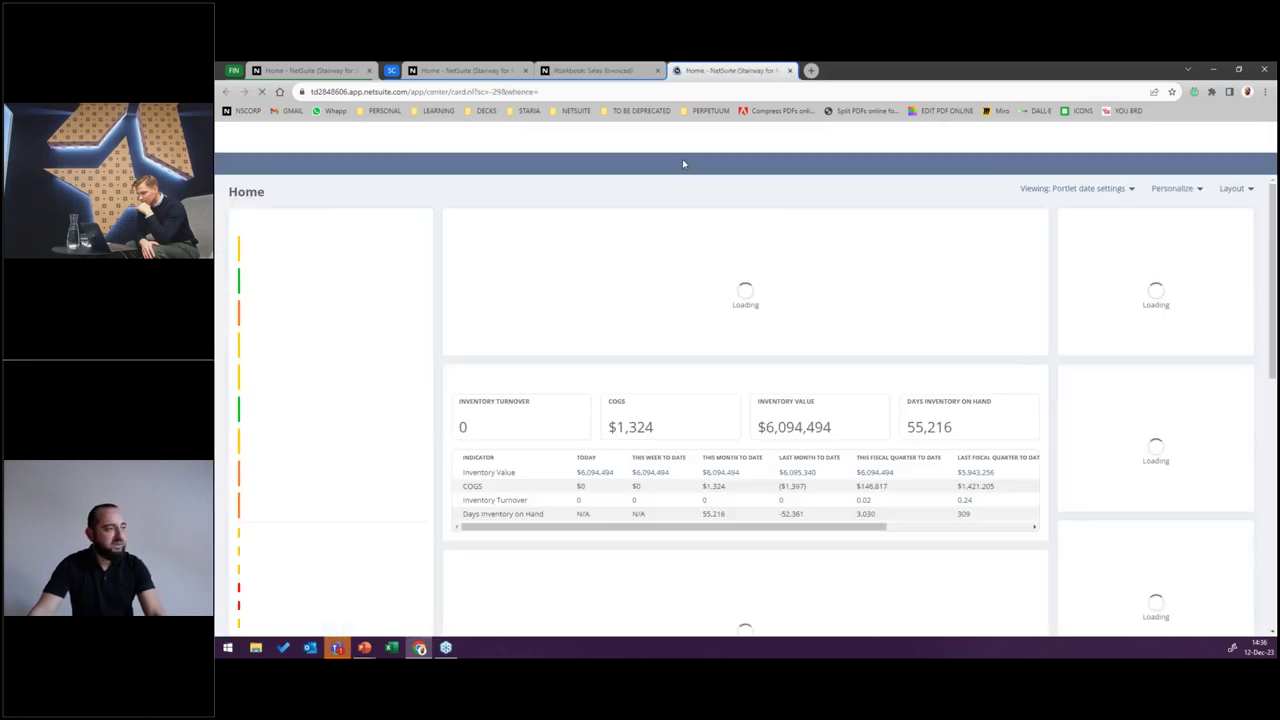
click(1178, 189)
click(441, 256)
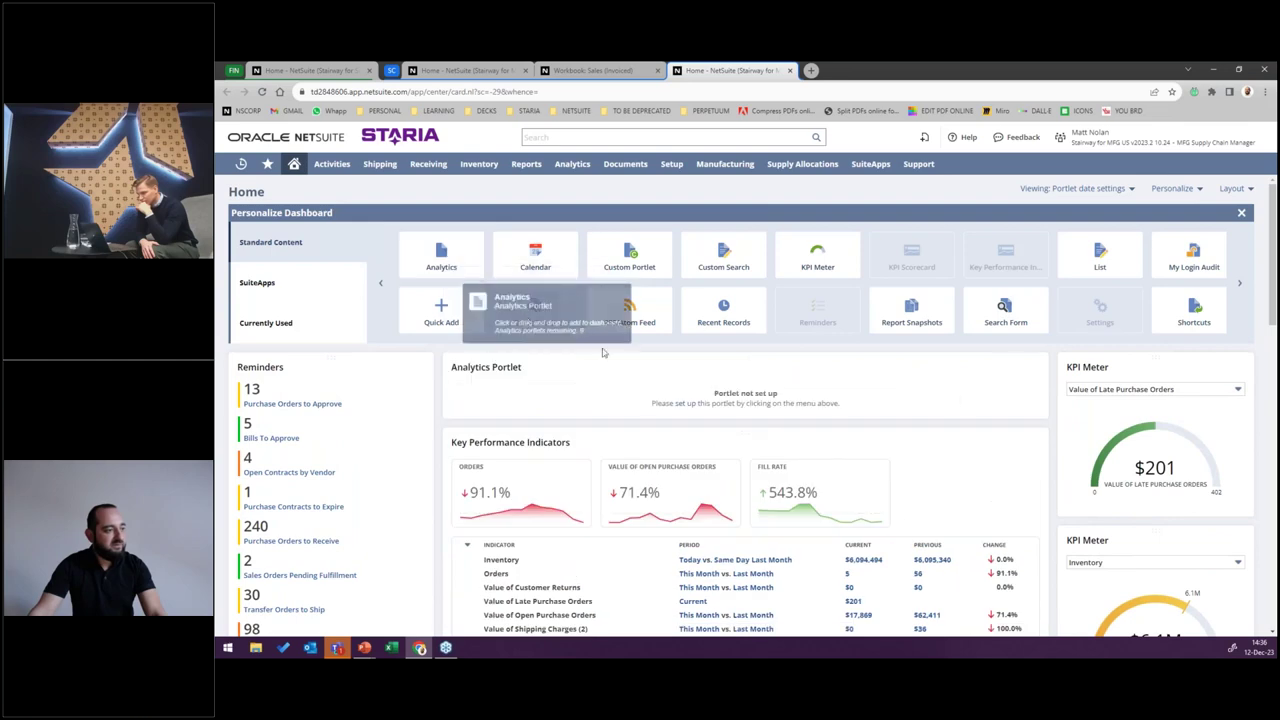
Step: Set up the new Analytics portlet with the first Sales by Sales Rep chart listed under Sales (Invoiced)
click(1022, 390)
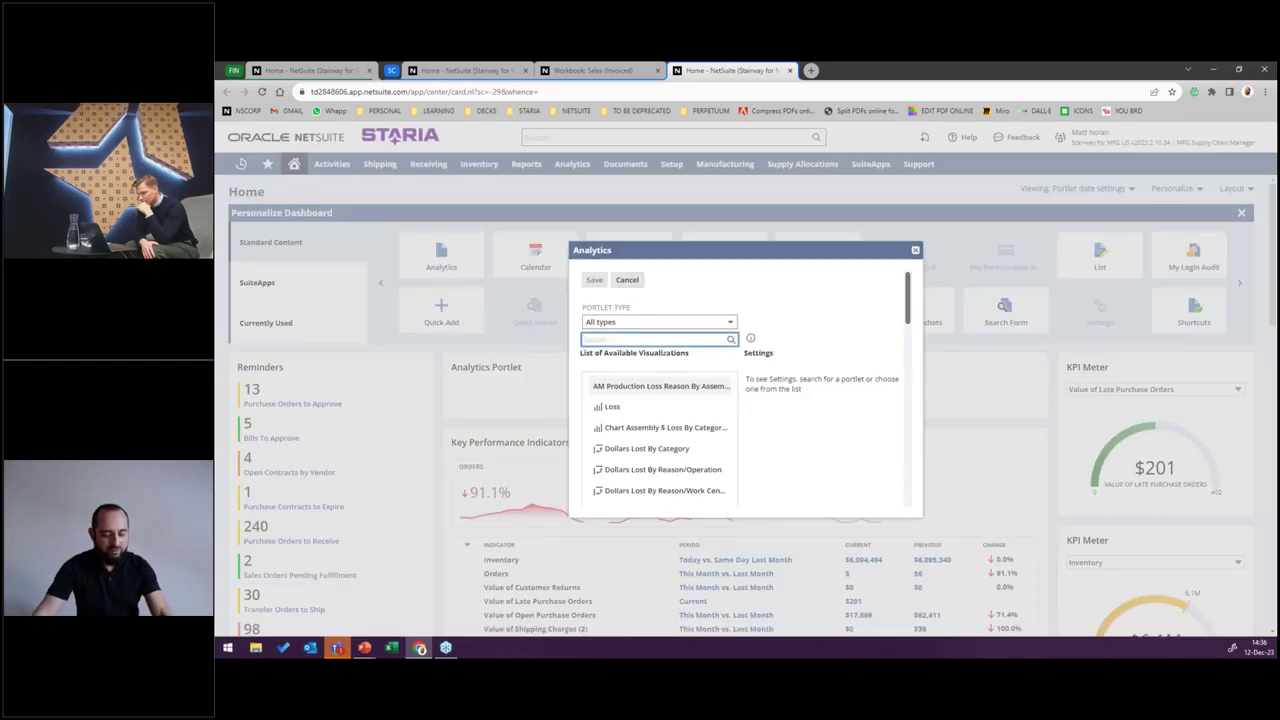
text(sales by)
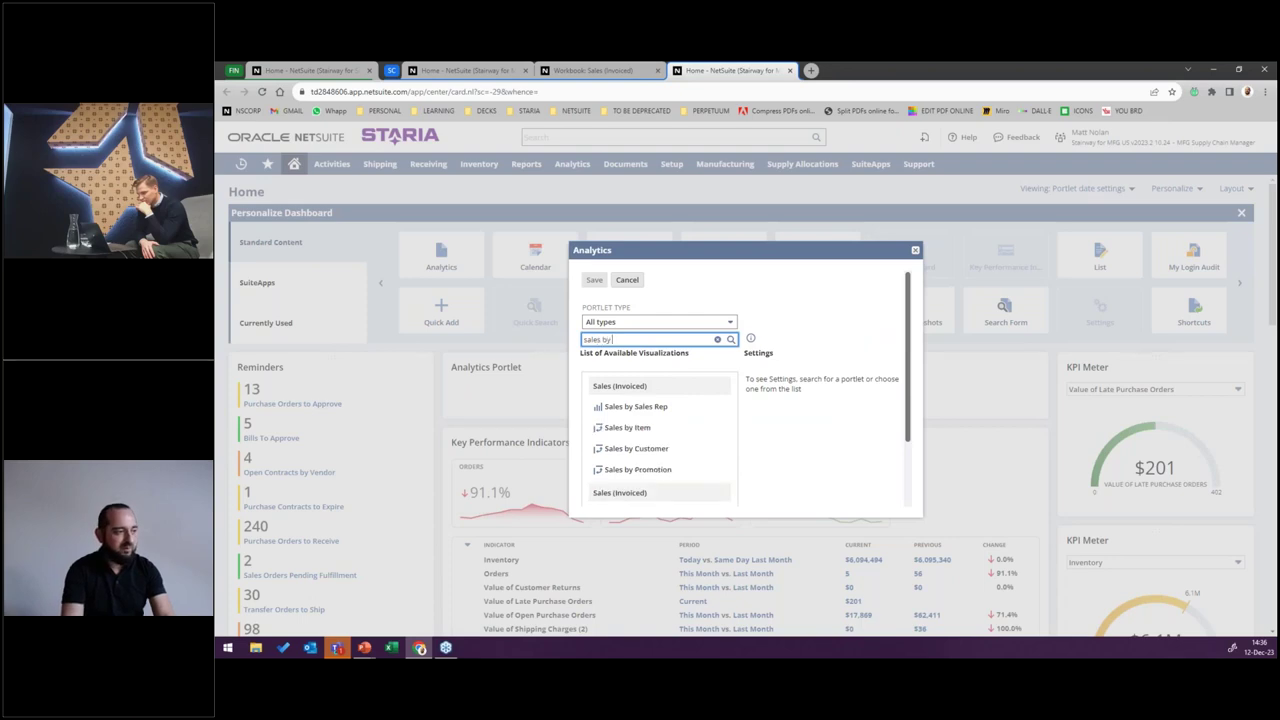
text( sa)
click(636, 406)
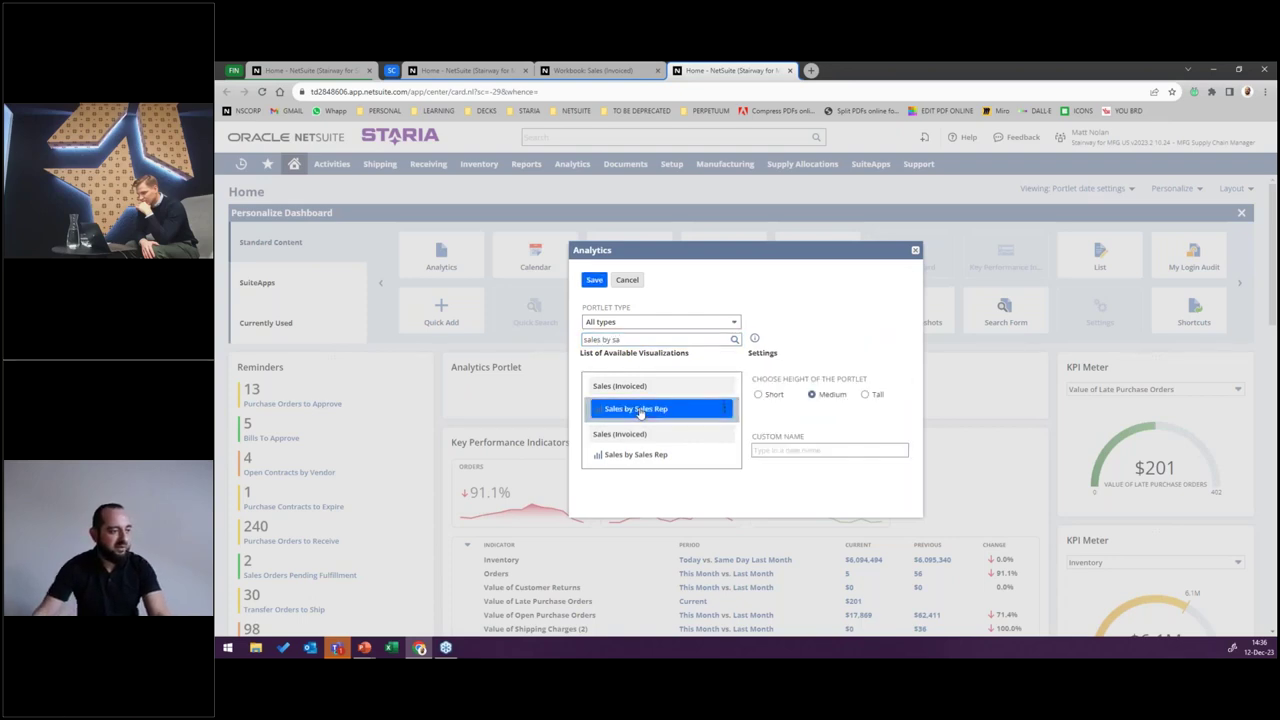
click(595, 280)
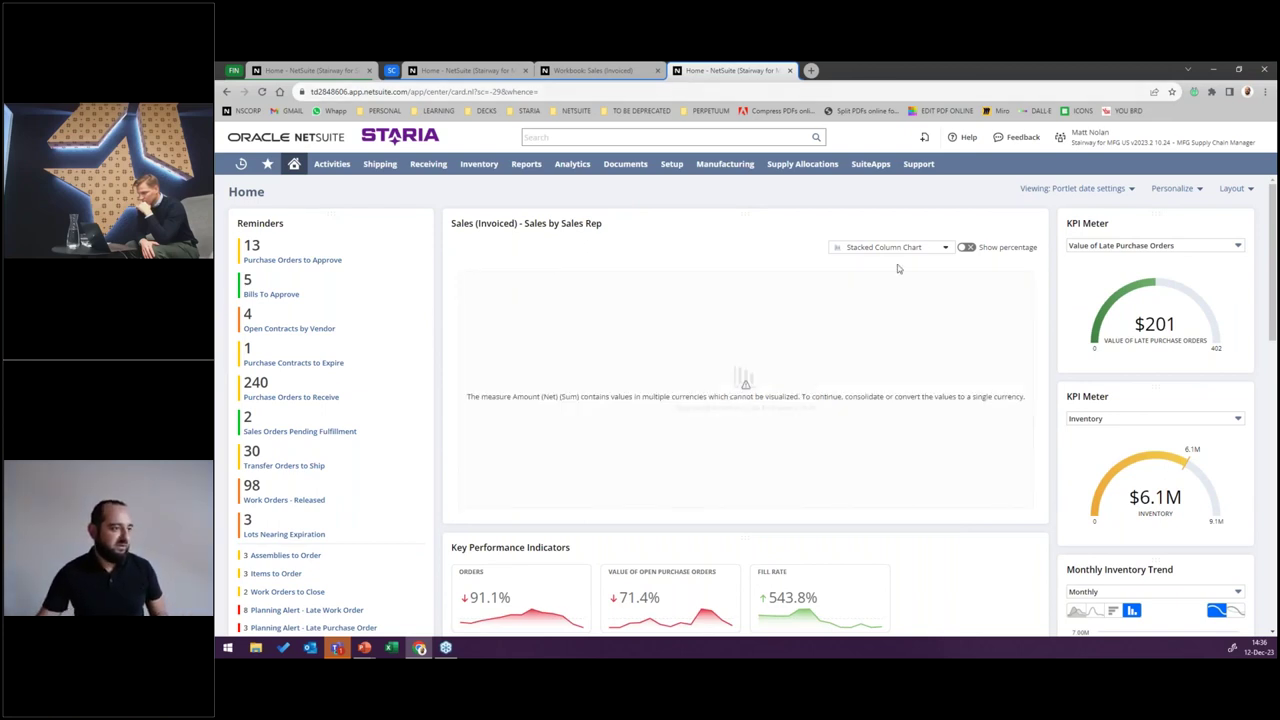
Step: Set the Analytics portlet to the second Sales by Sales Rep chart listed under Sales (Invoiced) and save it
click(1031, 224)
click(1028, 240)
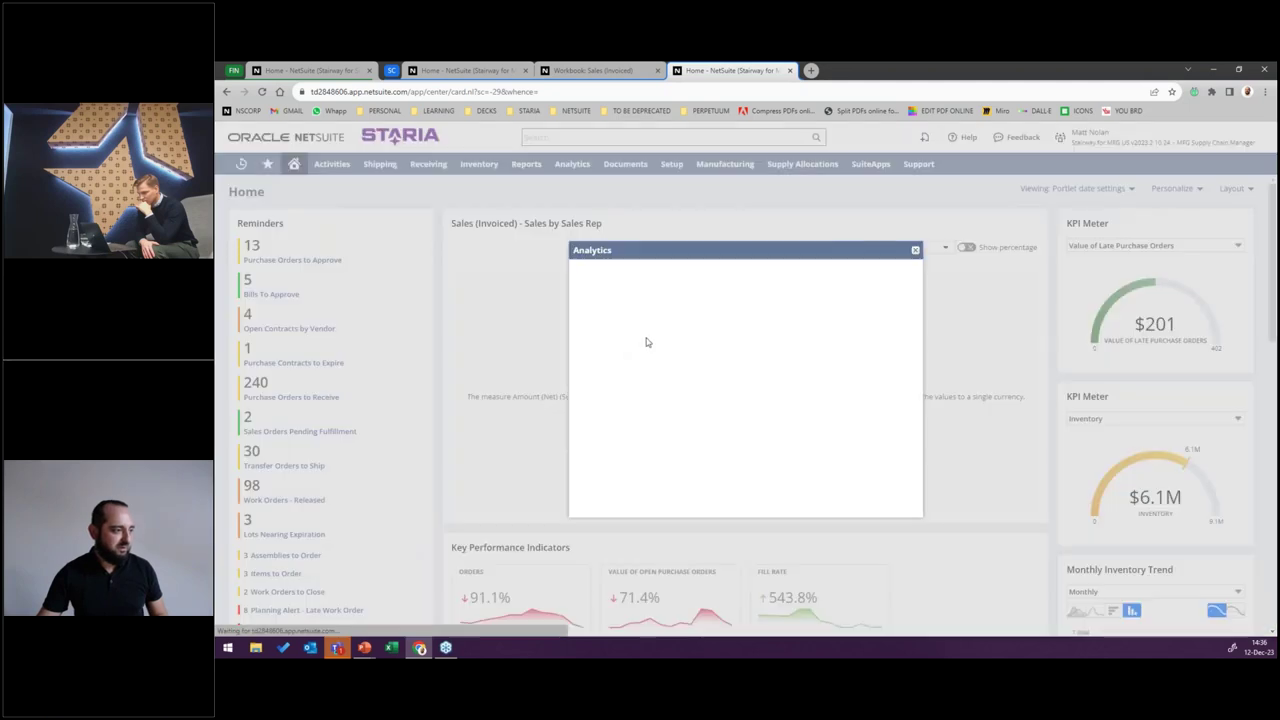
click(637, 339)
text(sa)
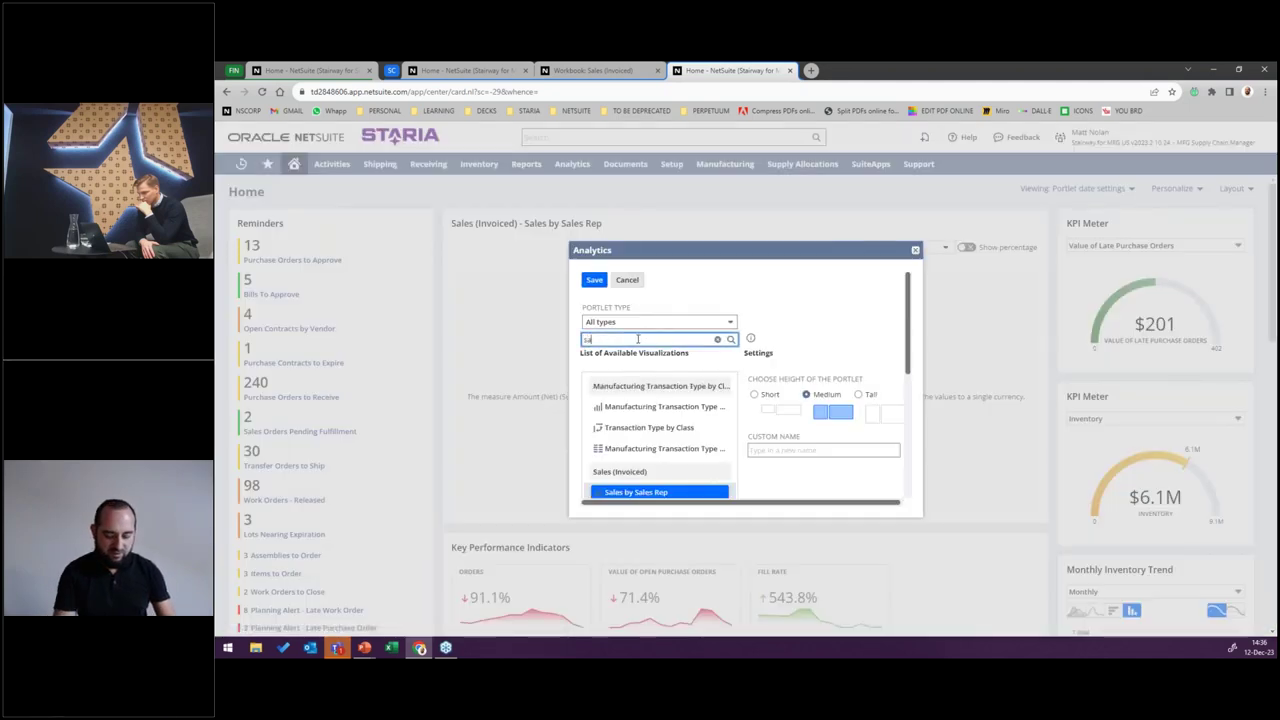
text(les by)
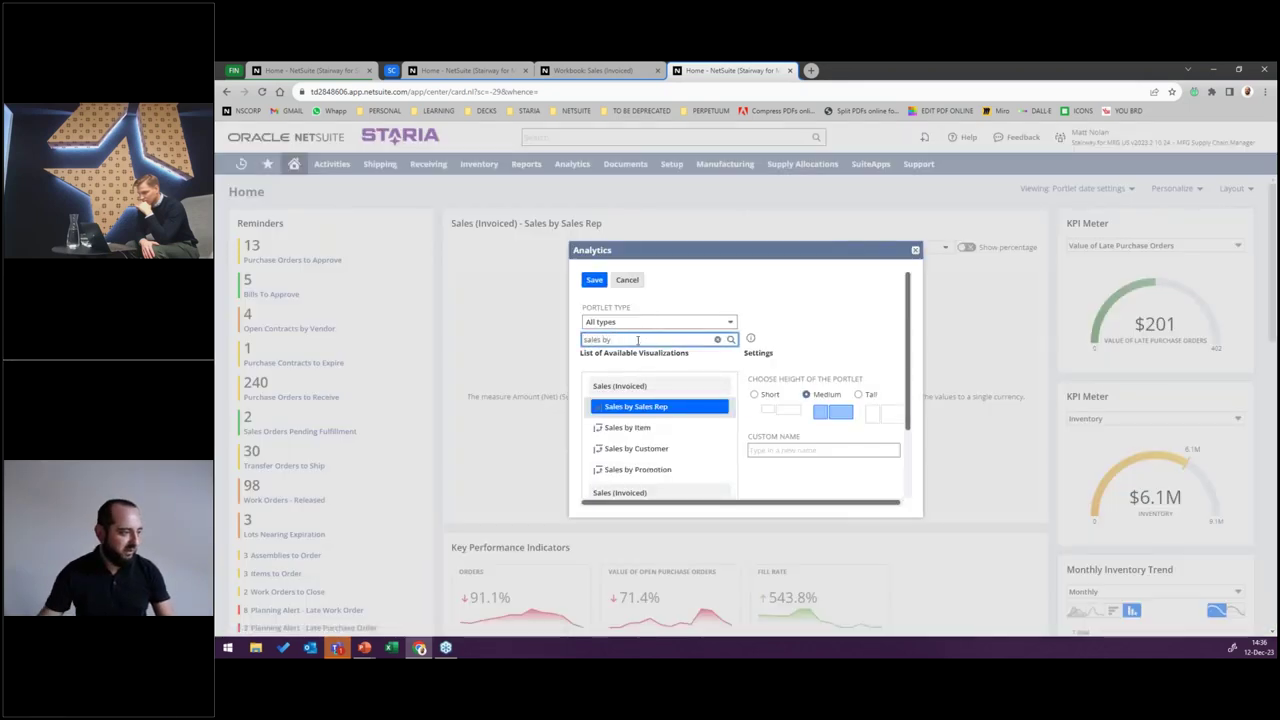
text( sa)
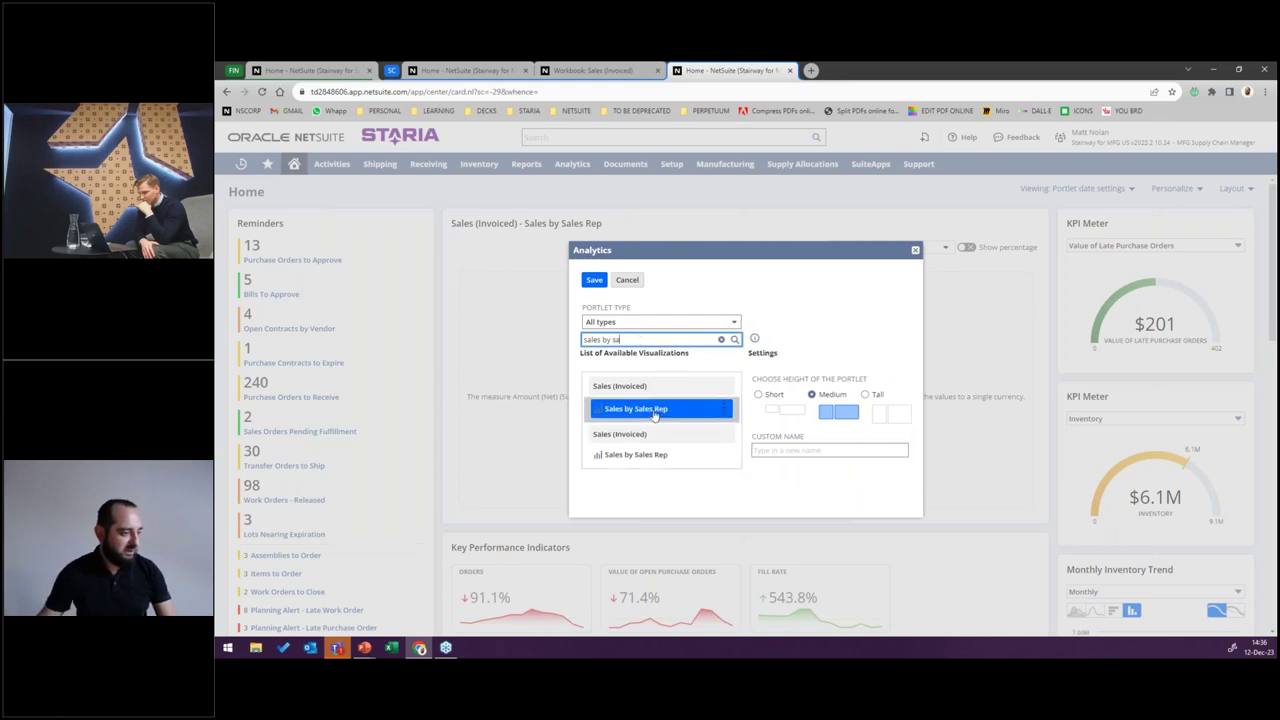
click(650, 452)
click(594, 284)
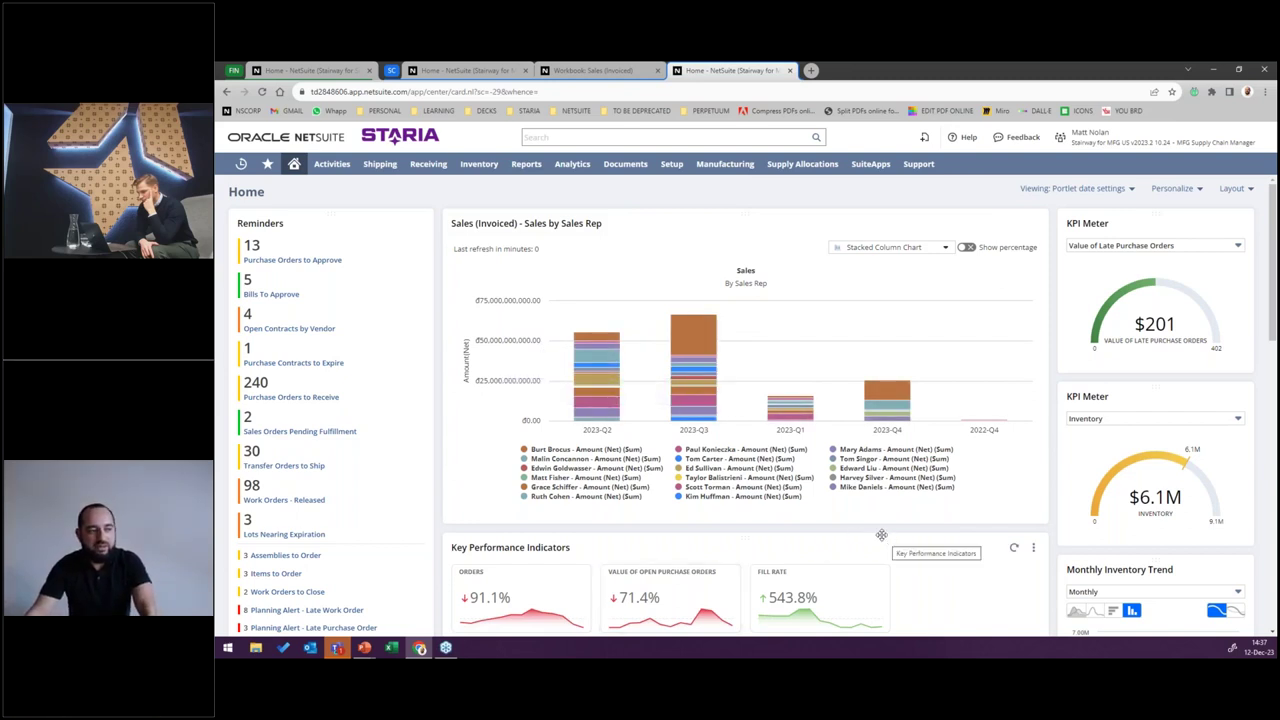
Step: Hide two neighbouring sales reps' series in the middle legend column of the Sales by Sales Rep dashboard chart
click(712, 477)
click(709, 490)
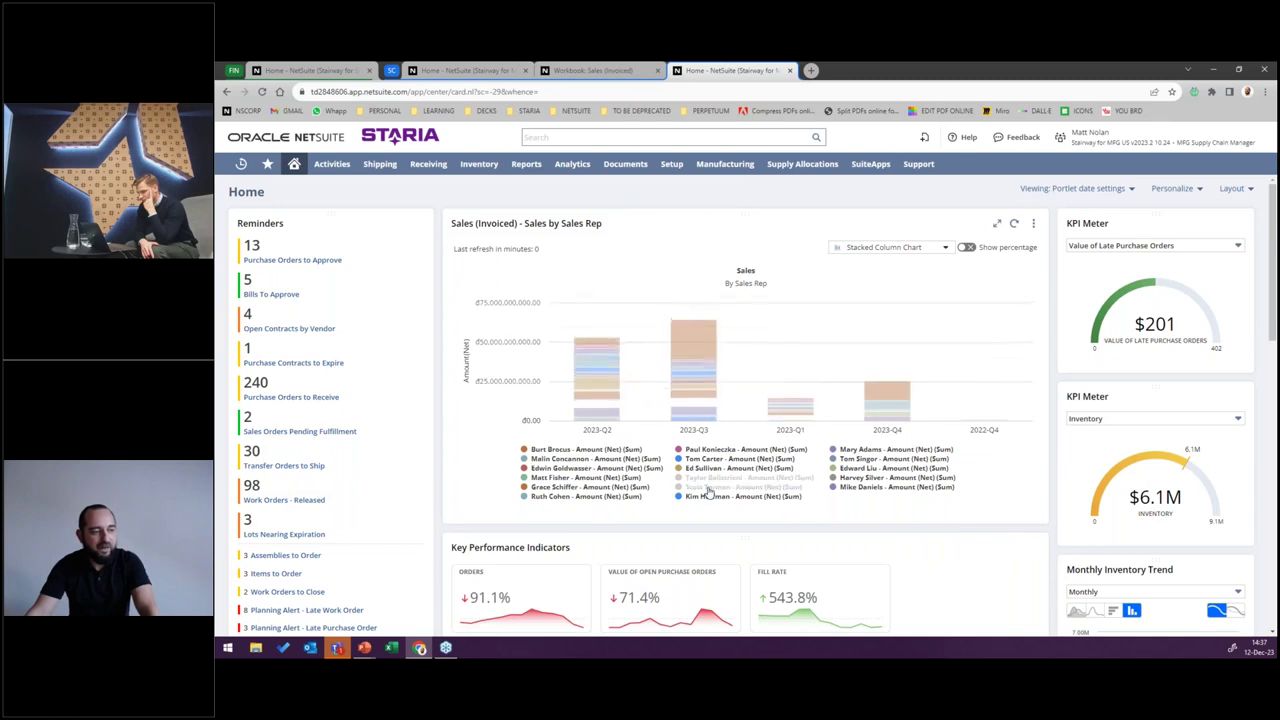
scroll(752, 406, down, 1)
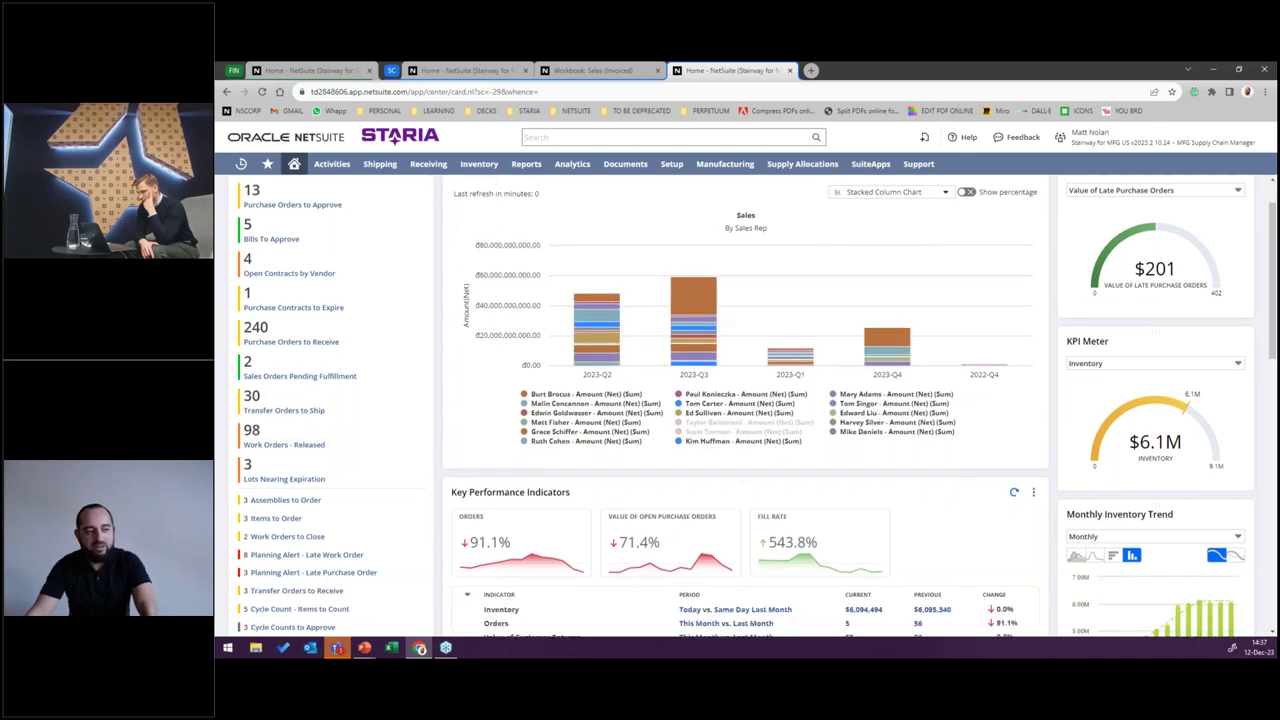